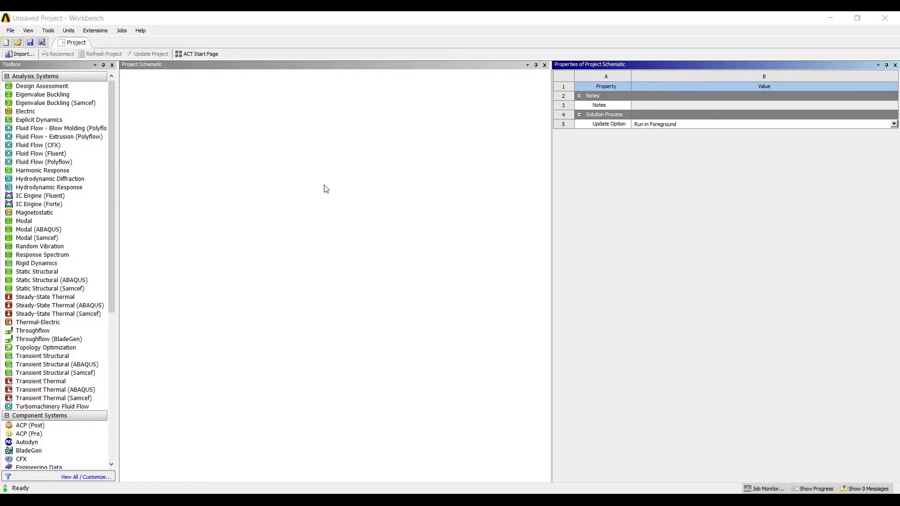
Add a Static Structural analysis system to the project schematic and name it SSB
left_click(37, 271)
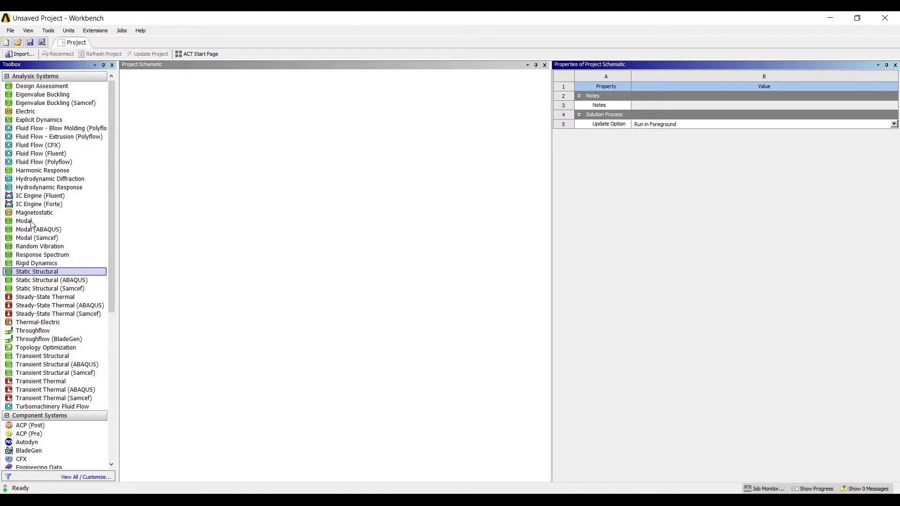
left_click_drag(38, 272, 201, 210)
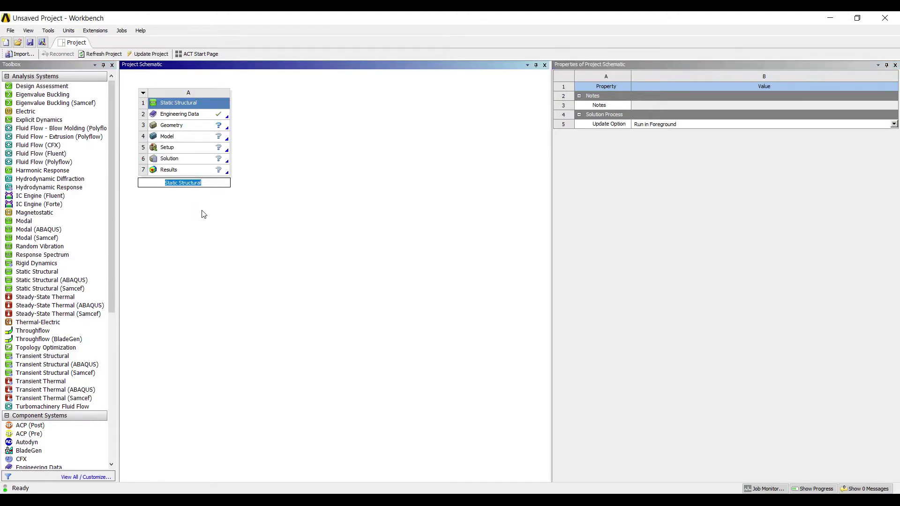
type("SS")
key("Return")
Open a new DesignModeler geometry for the SSB system
key("Down")
key("Down")
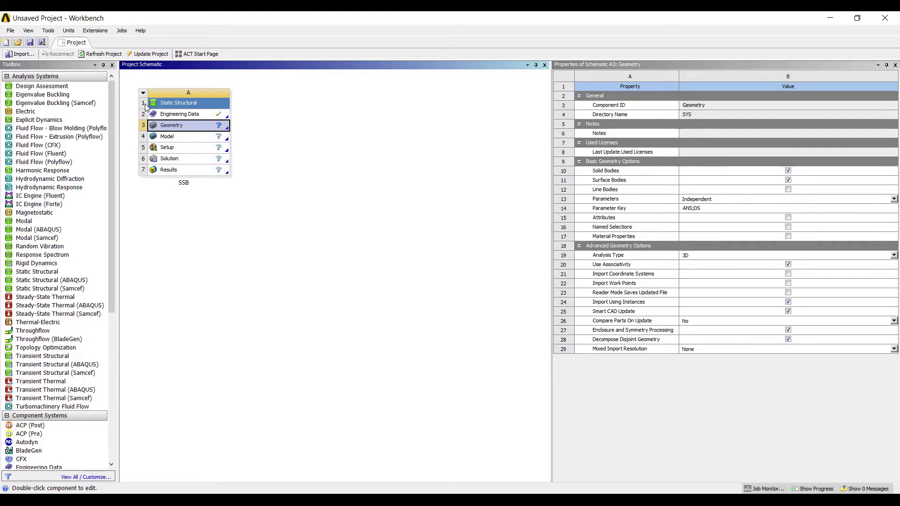
right_click(178, 124)
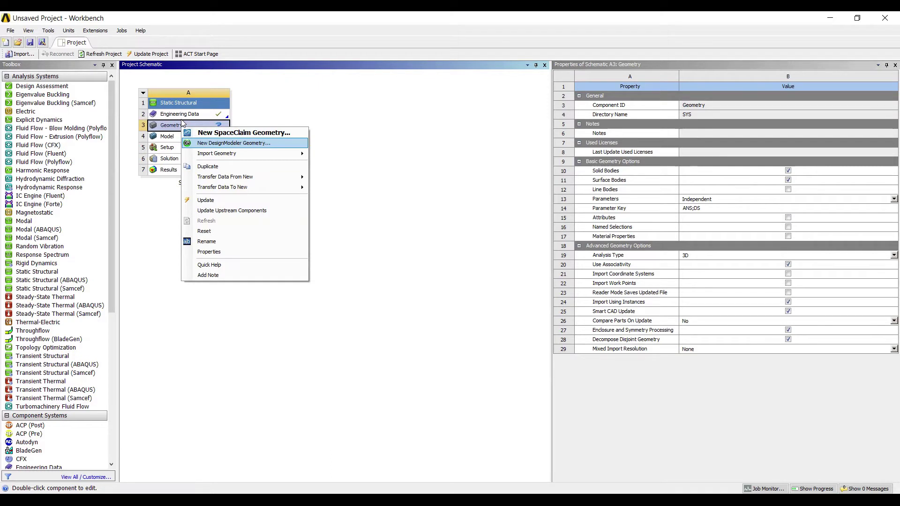
key("Return")
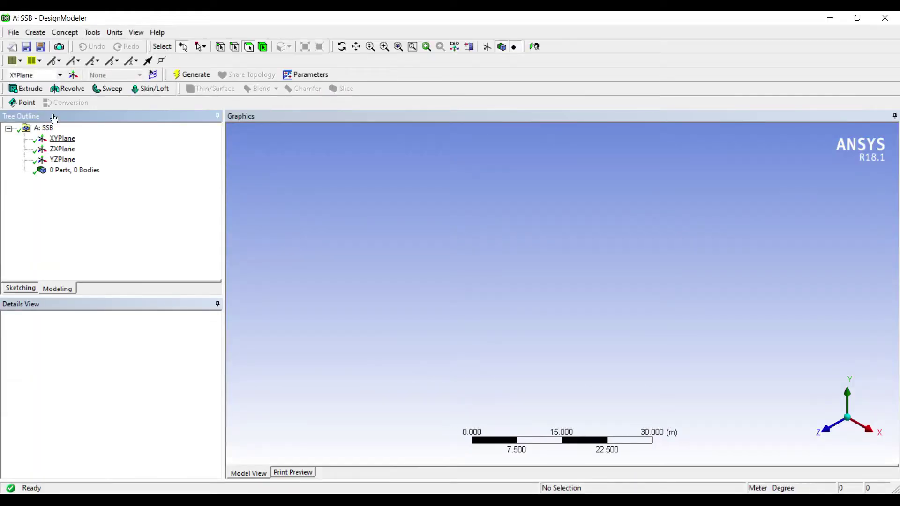
Sketch a rectangle about 45 m by 16 m around the origin on the XY plane
left_click(421, 49)
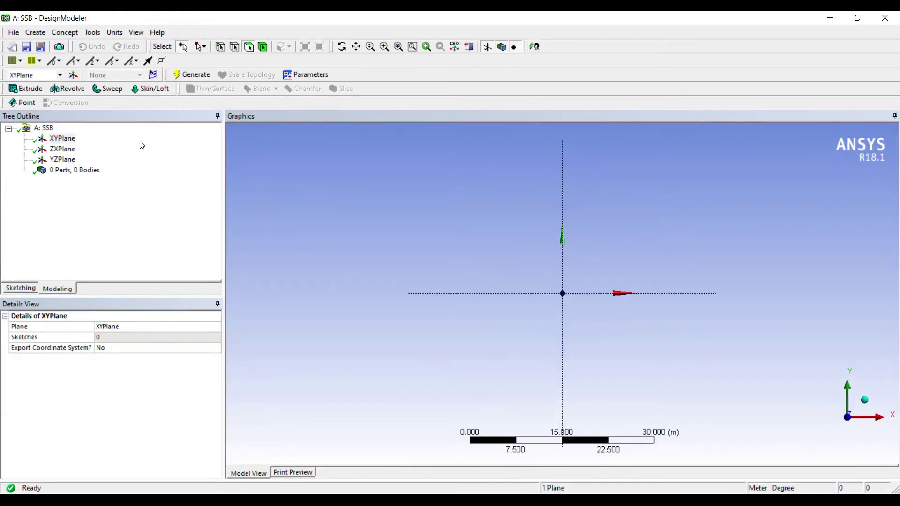
left_click(32, 196)
mouse_move(432, 239)
left_mouse_down()
mouse_move(652, 334)
mouse_move(708, 337)
left_mouse_up()
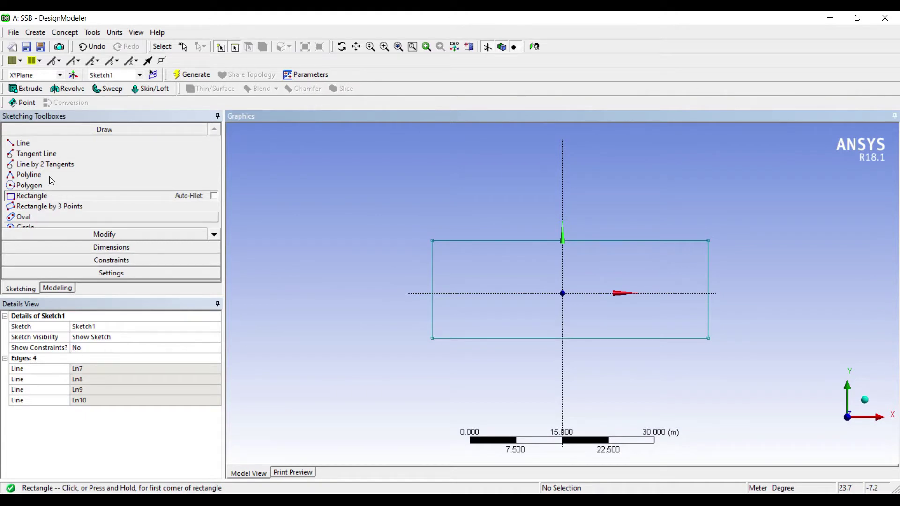
Dimension the rectangle's horizontal length along its lower edge and its height along the left edge
left_click(105, 247)
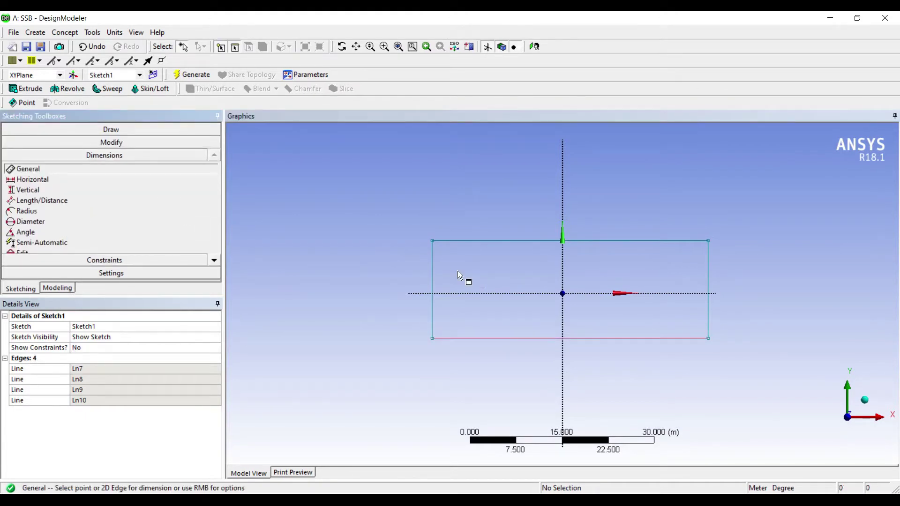
left_click(575, 338)
left_click(578, 365)
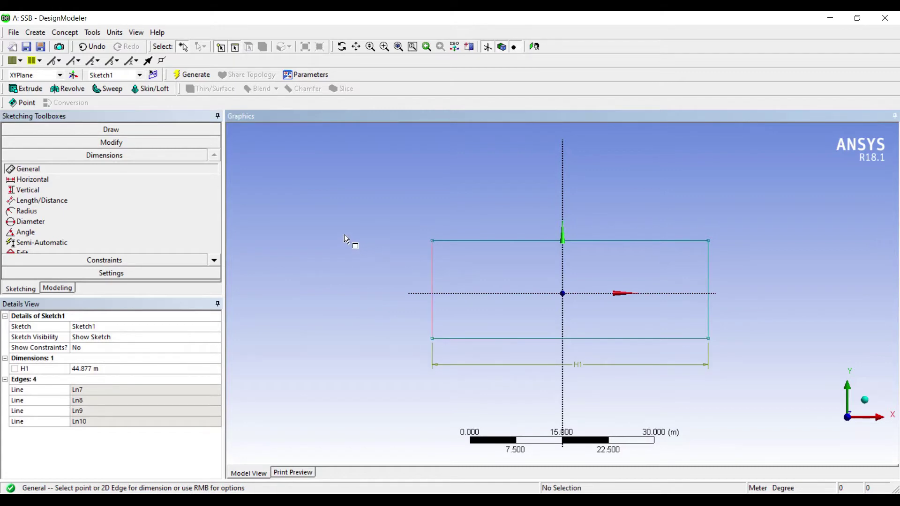
left_click(432, 293)
left_click(390, 284)
Set the rectangle's horizontal length to 50 m and its height to 15 m
left_click(123, 368)
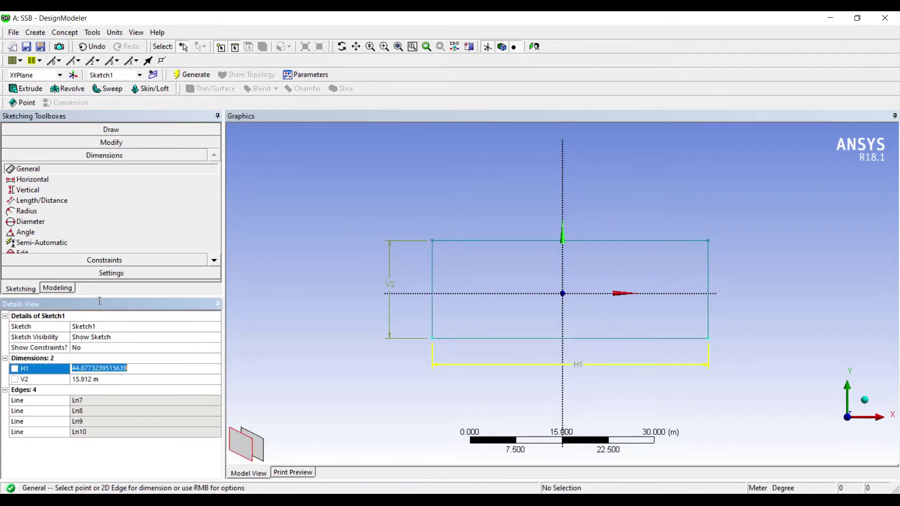
type("50")
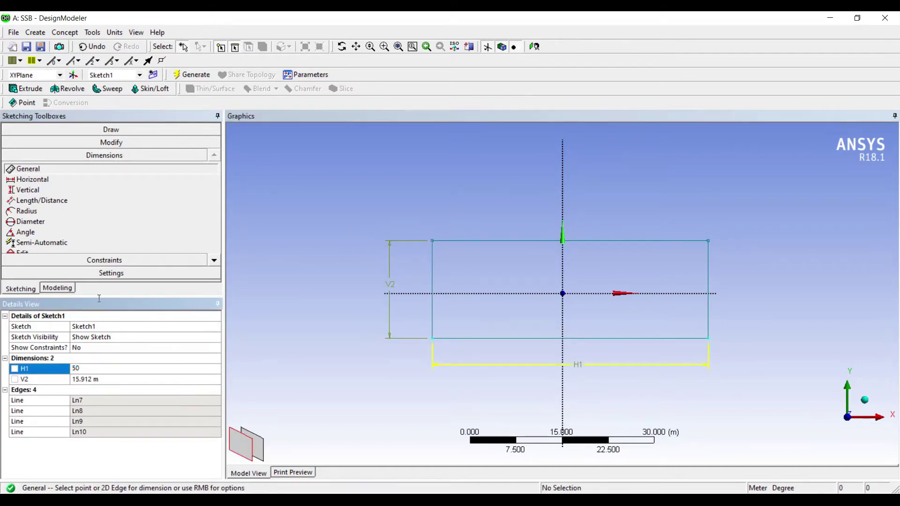
key("Tab")
type("15")
key("Return")
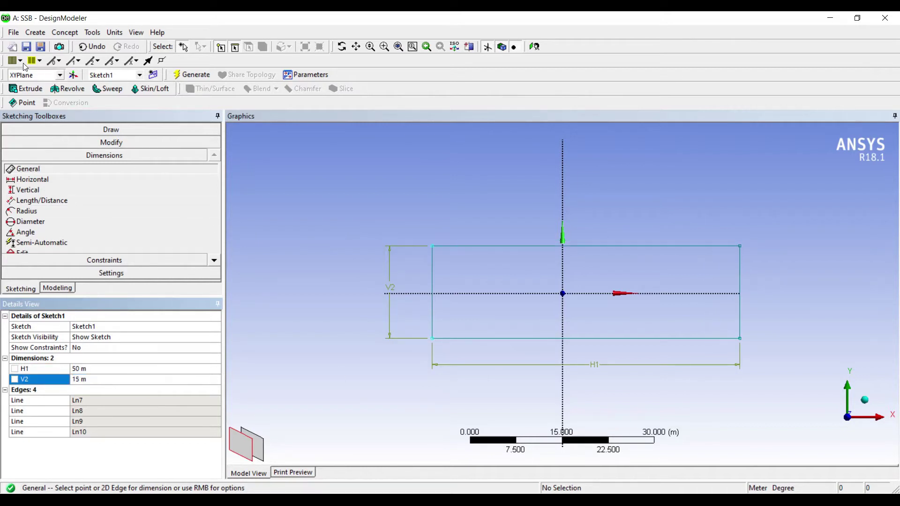
Extrude the rectangle sketch 5 m in the normal direction as added material and generate the solid beam
left_click(26, 88)
middle_click_drag(497, 228, 456, 259)
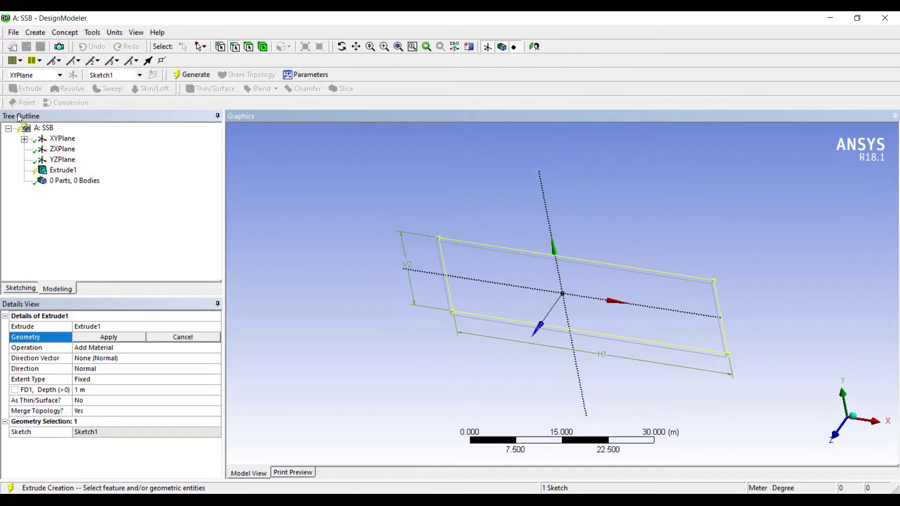
left_click(24, 139)
left_click(78, 149)
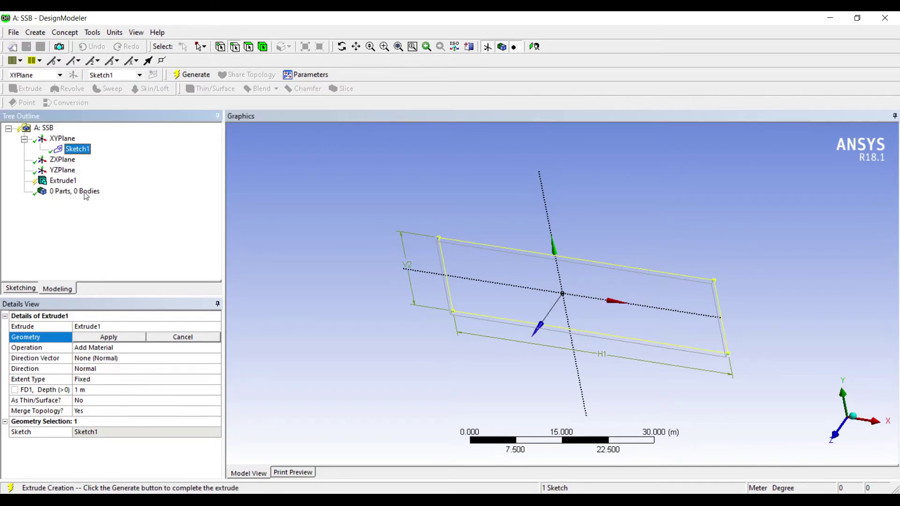
left_click(91, 274)
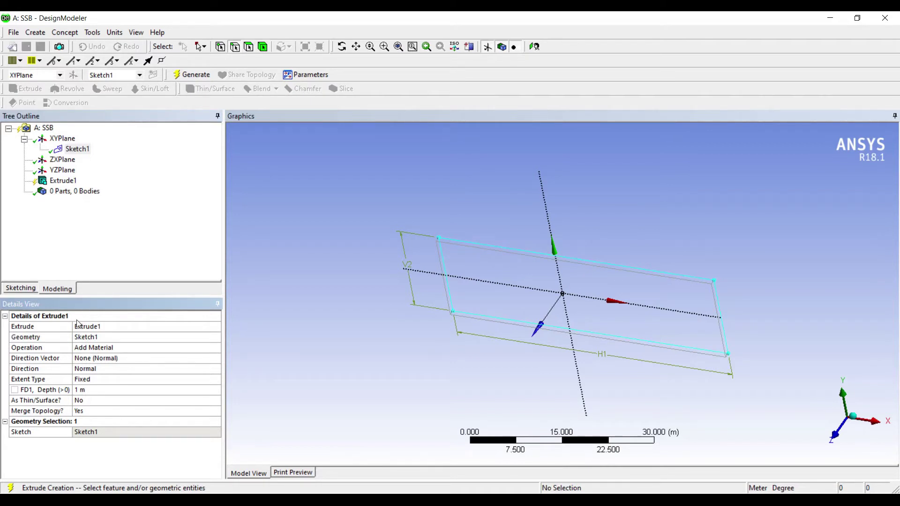
left_click(92, 390)
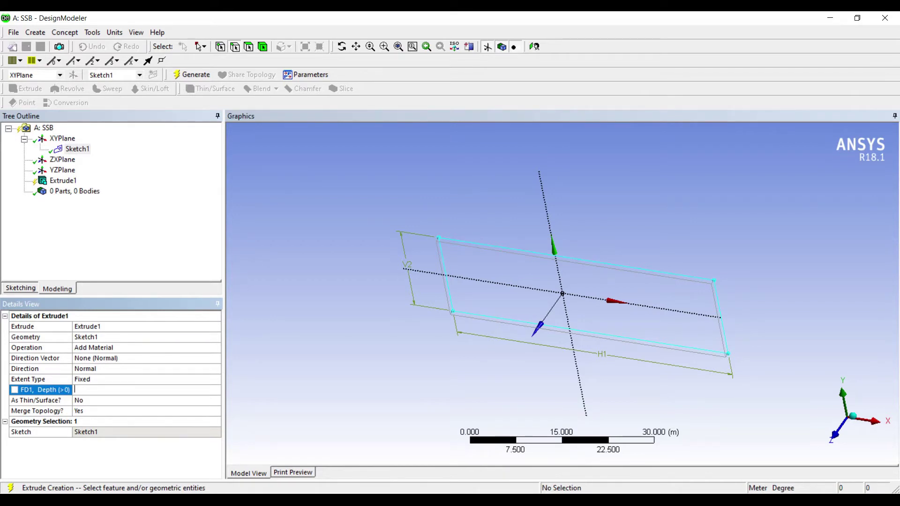
type("5")
key("Return")
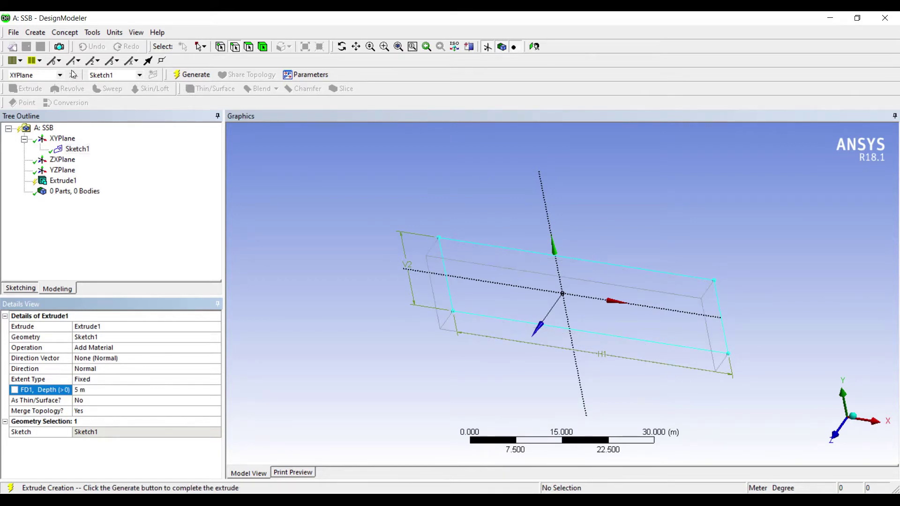
left_click(192, 74)
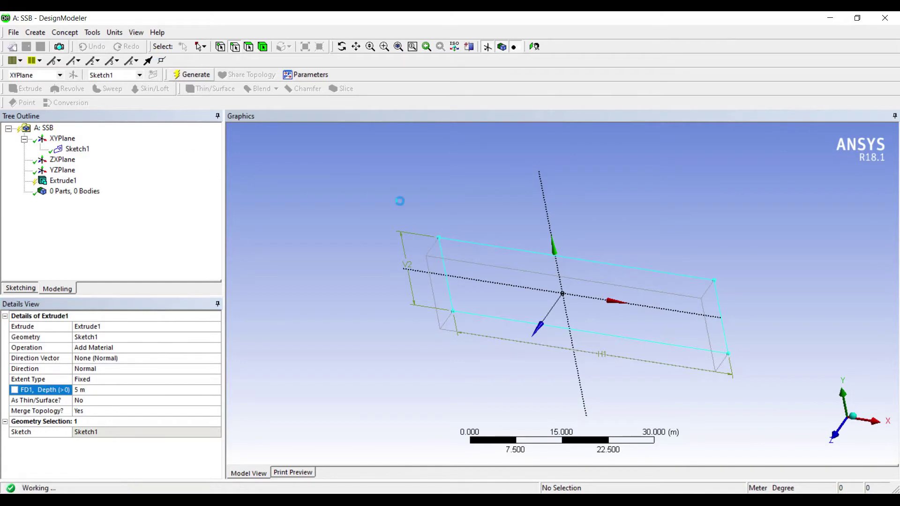
middle_click_drag(474, 263, 500, 227)
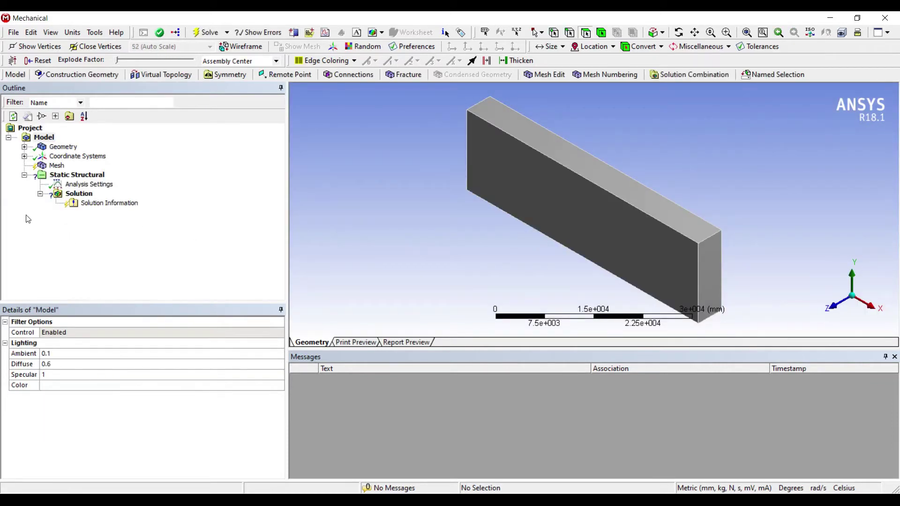
Set the mesh's relevance center to Fine and generate the mesh of the beam
left_click(47, 166)
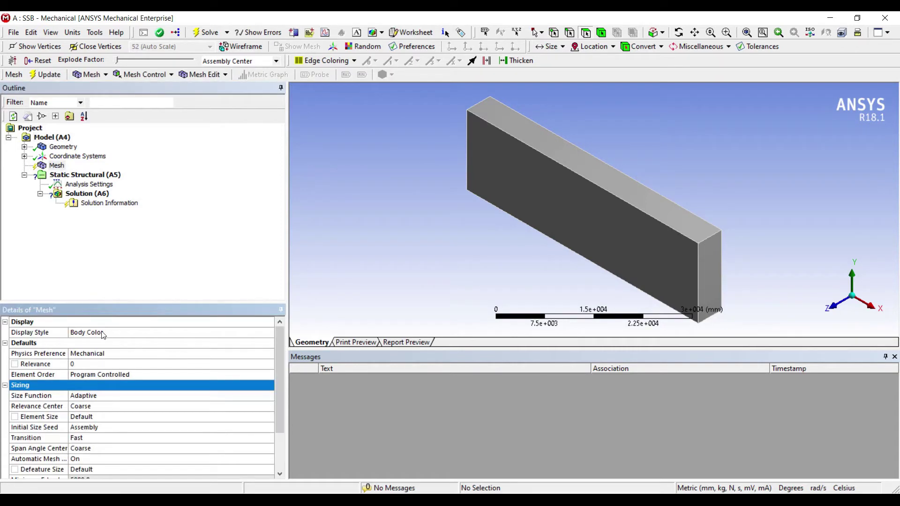
key("Down")
key("Down")
key("alt+Down")
key("Down")
key("Down")
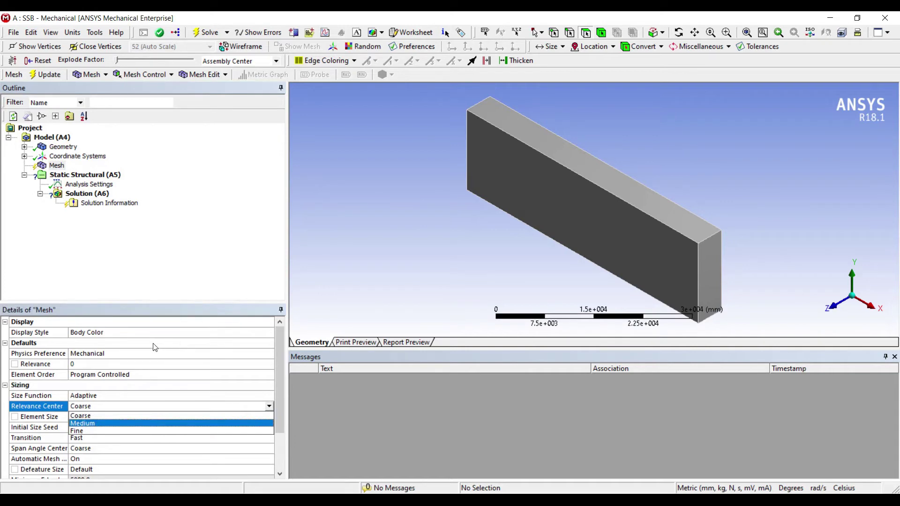
key("Return")
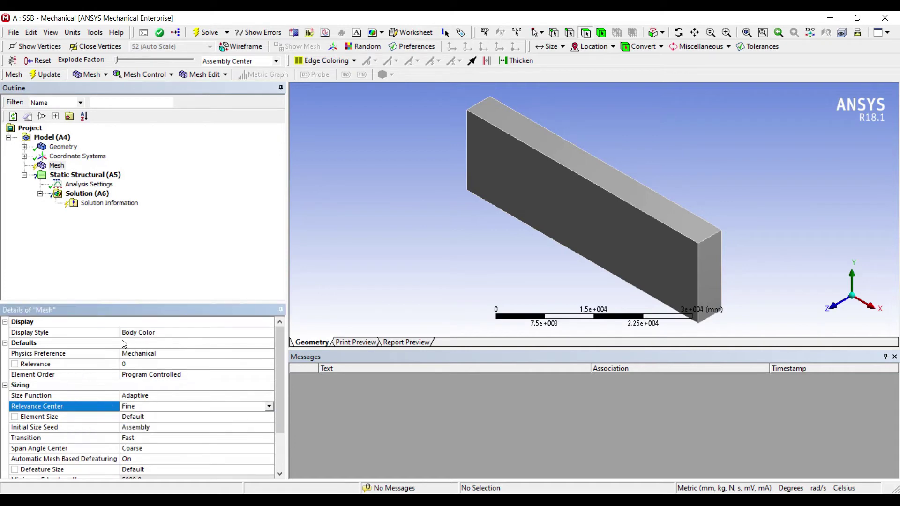
left_click(44, 74)
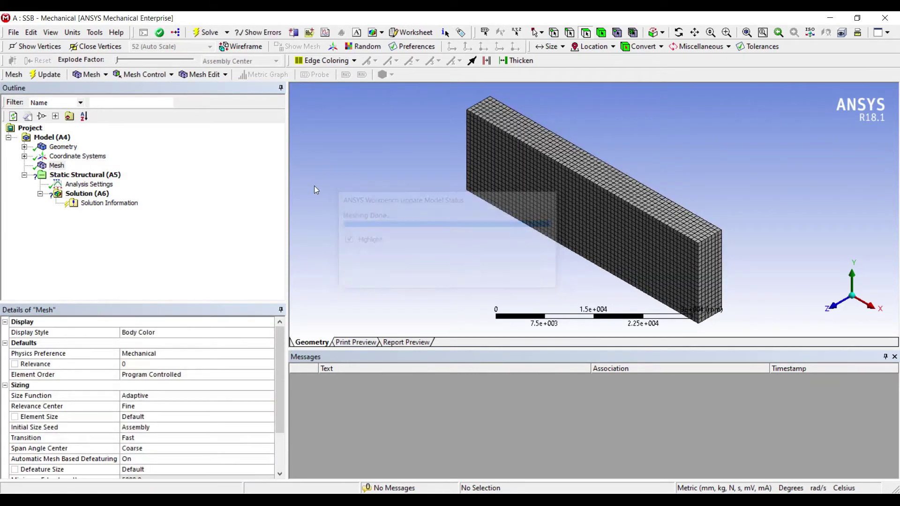
Add a fixed support to the beam's small end face on the negative X side
middle_click_drag(450, 158, 491, 130)
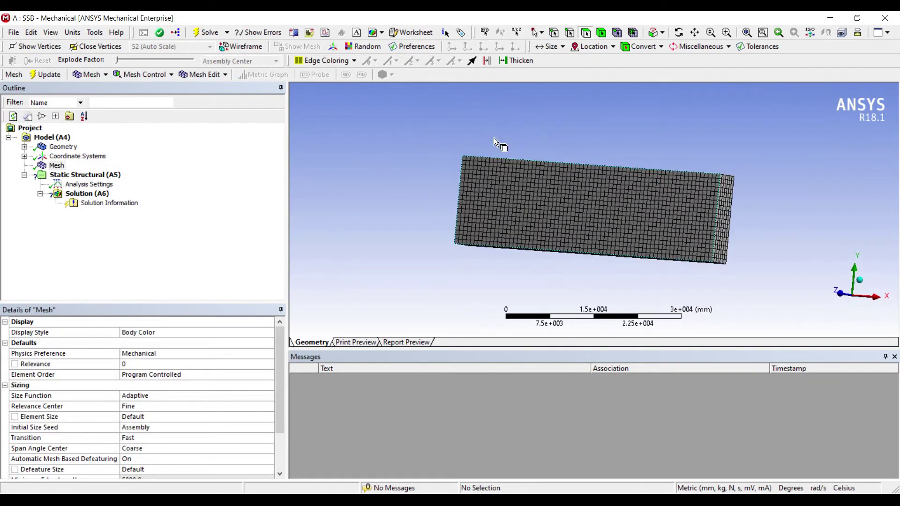
mouse_move(472, 161)
middle_mouse_down()
mouse_move(465, 177)
mouse_move(522, 124)
mouse_move(520, 115)
mouse_move(484, 185)
mouse_move(478, 177)
middle_mouse_up()
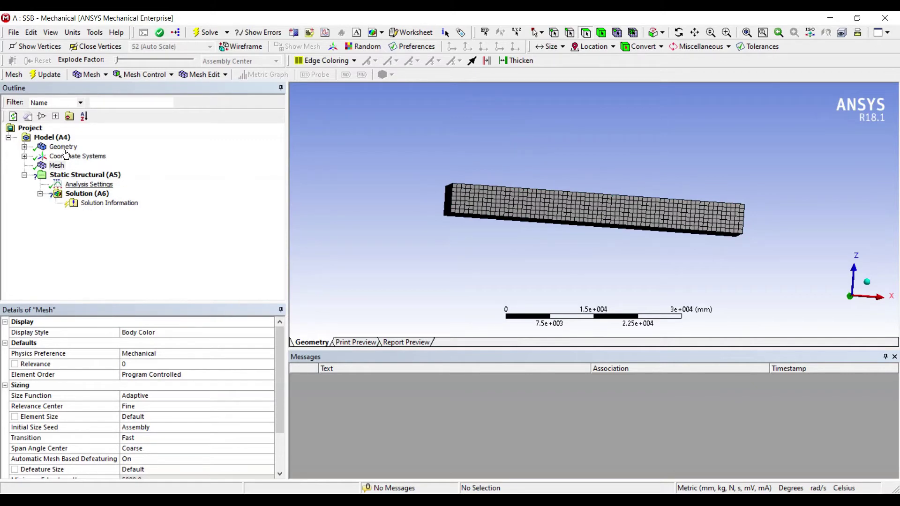
left_click(89, 184)
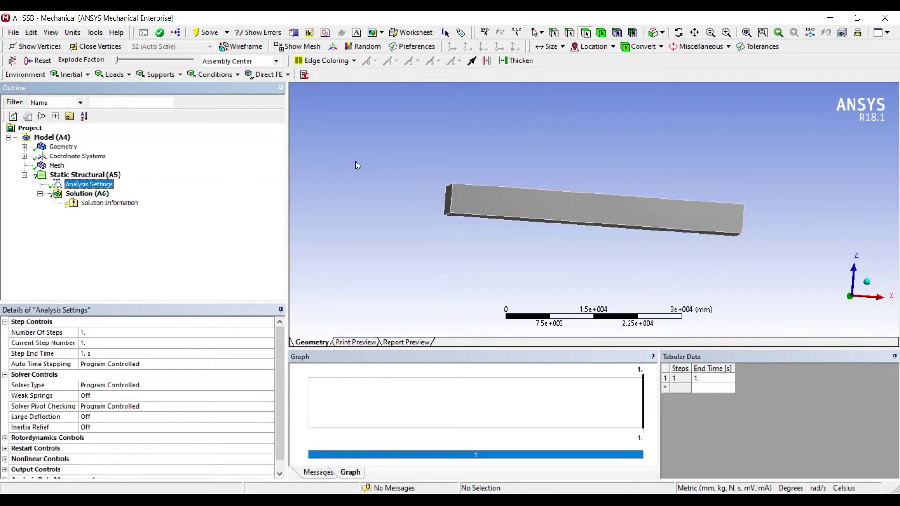
left_click(446, 199)
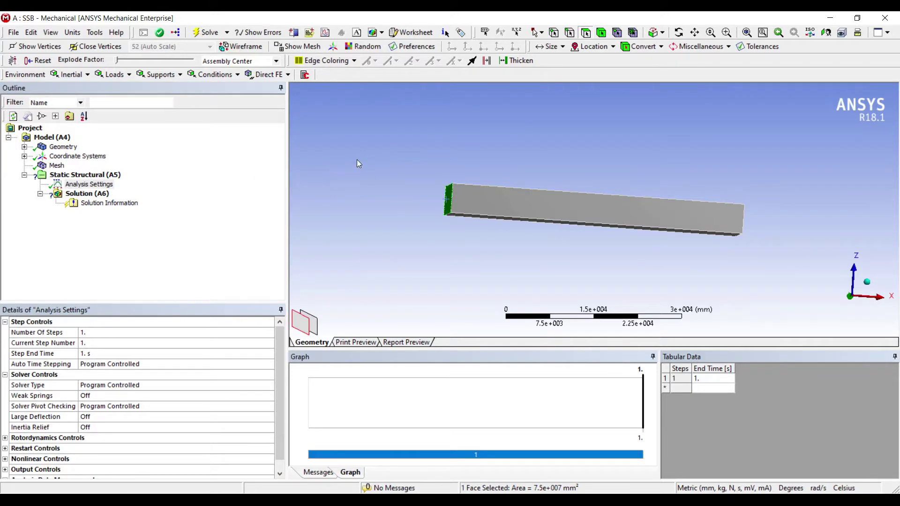
right_click(448, 199)
key("Down")
key("Right")
key("Down")
key("Down")
key("Down")
key("Down")
key("Down")
key("Down")
key("Down")
key("Down")
key("Down")
key("Down")
key("Down")
key("Return")
Add a second fixed support to the opposite end face, on the beam's positive X side
middle_click_drag(566, 196, 588, 180)
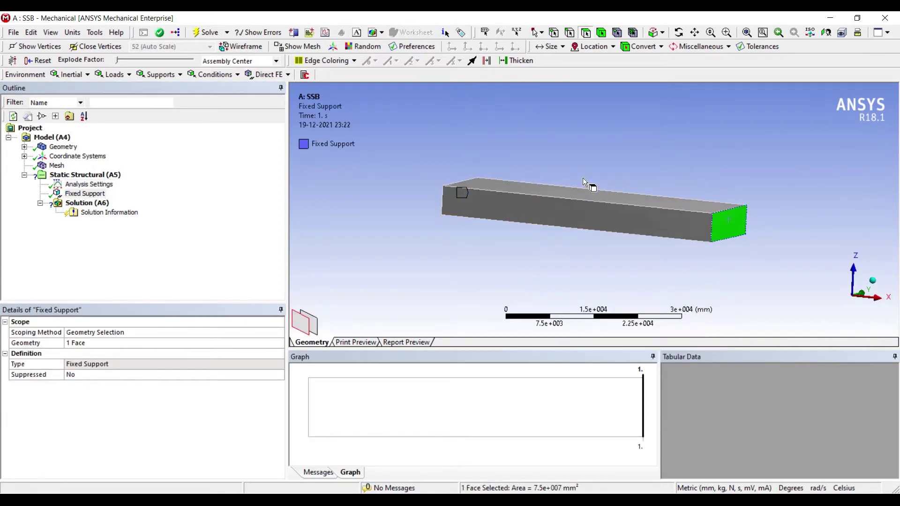
key("Menu")
key("Down")
key("Right")
key("Down")
key("Down")
key("Down")
key("Down")
key("Down")
key("Down")
key("Down")
key("Down")
key("Down")
key("Down")
key("Down")
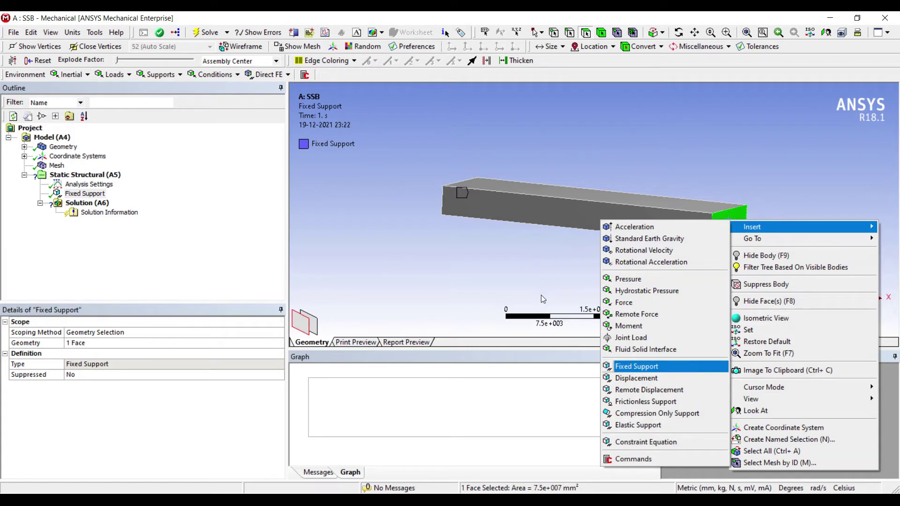
key("Return")
Add a remote force to the static structural analysis, scoped to the beam's large upper face
middle_click_drag(478, 191, 443, 174)
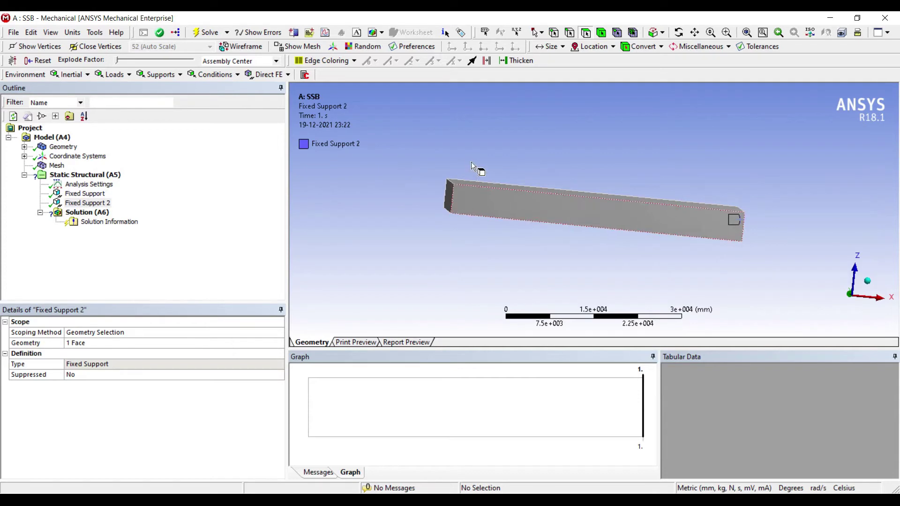
middle_click_drag(508, 163, 485, 181)
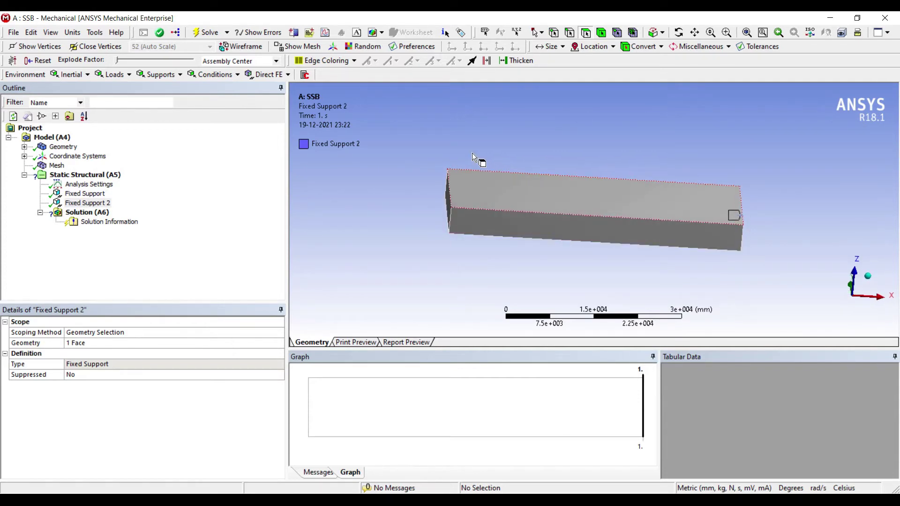
left_click(89, 184)
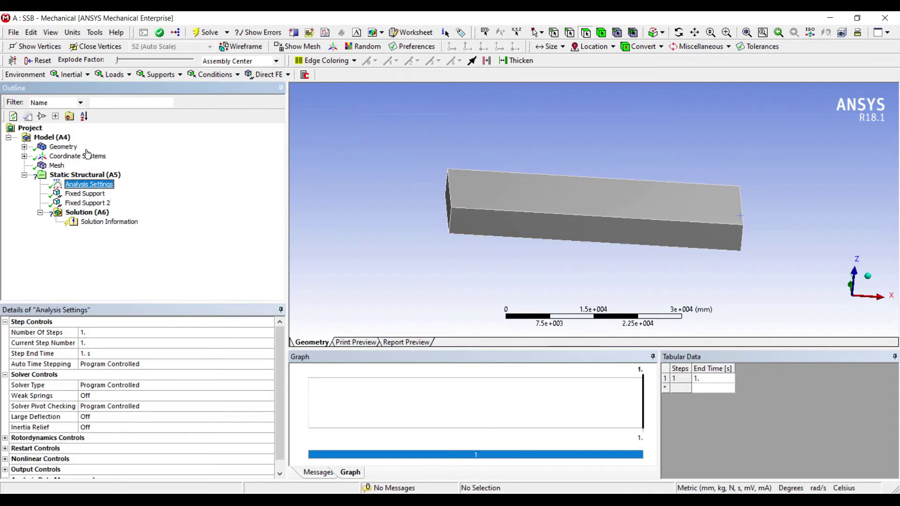
right_click(108, 184)
mouse_move(180, 185)
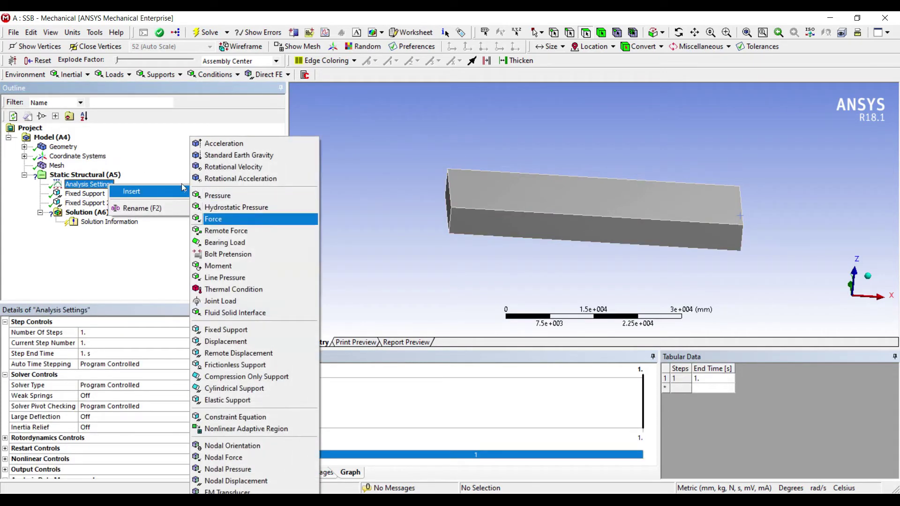
left_click(225, 230)
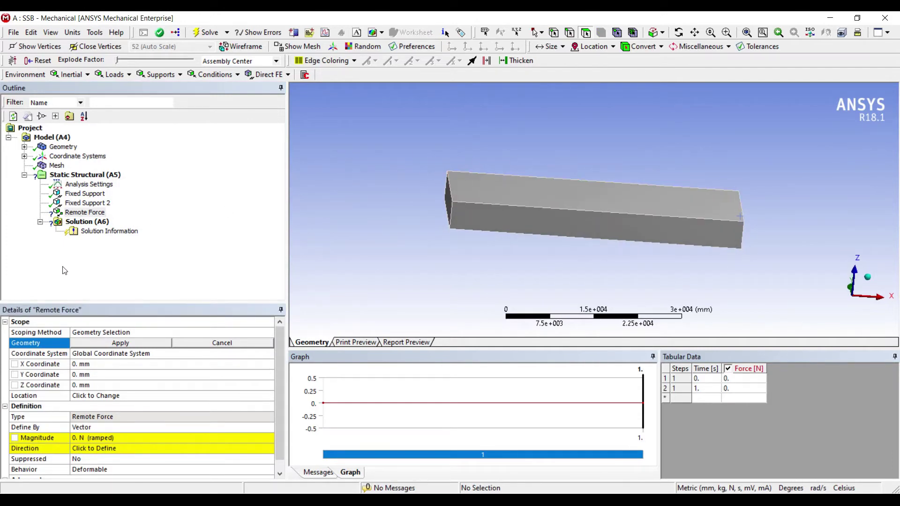
left_click(440, 165)
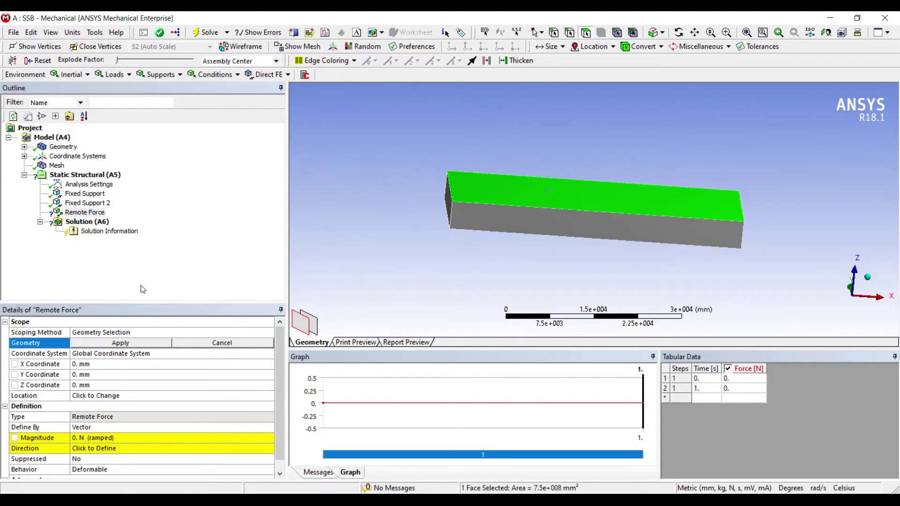
left_click(121, 343)
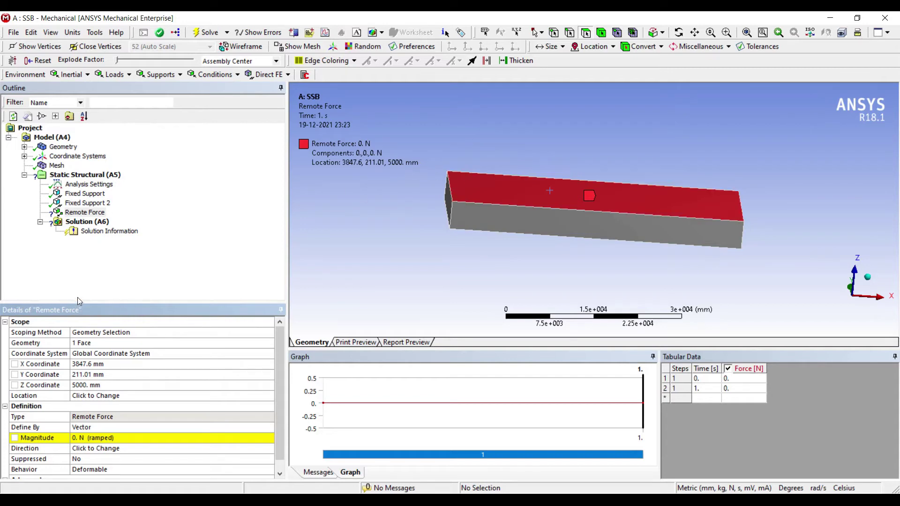
Set the remote force's location to X coordinate 2500 mm and Y coordinate 200 mm
left_click(100, 364)
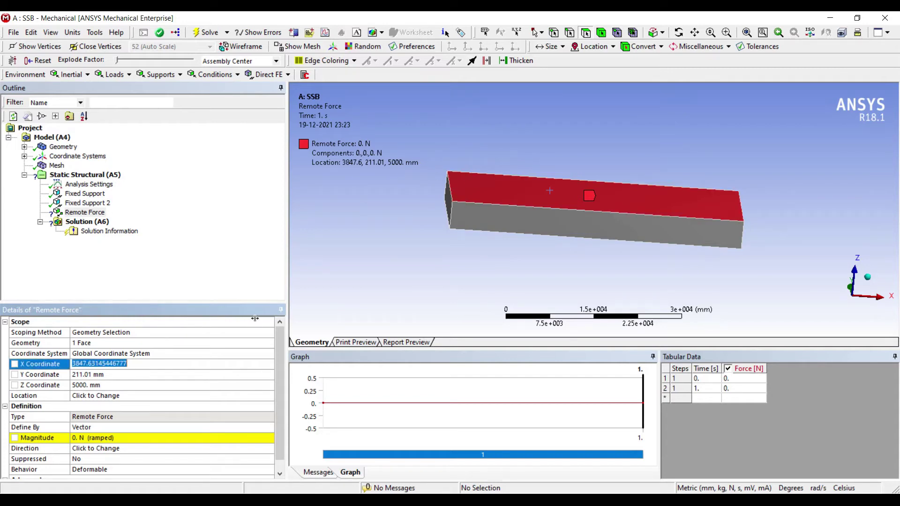
type("2500")
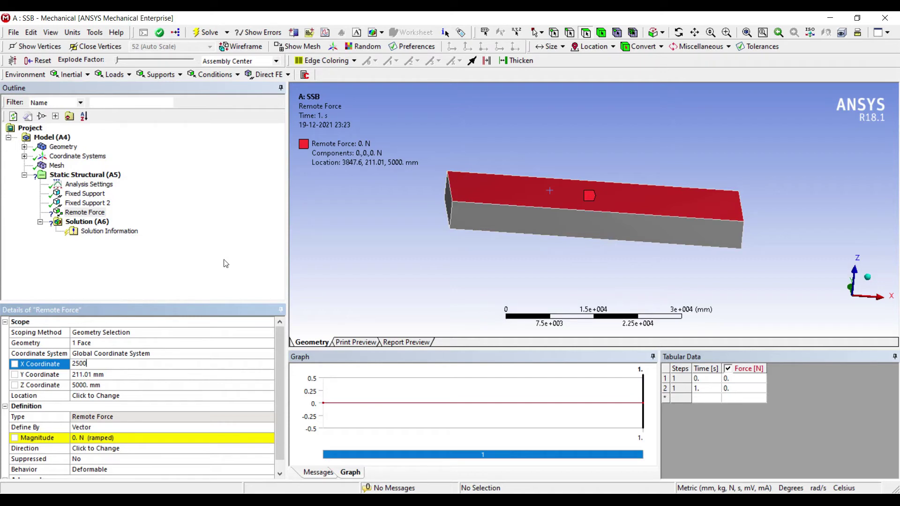
key("Tab")
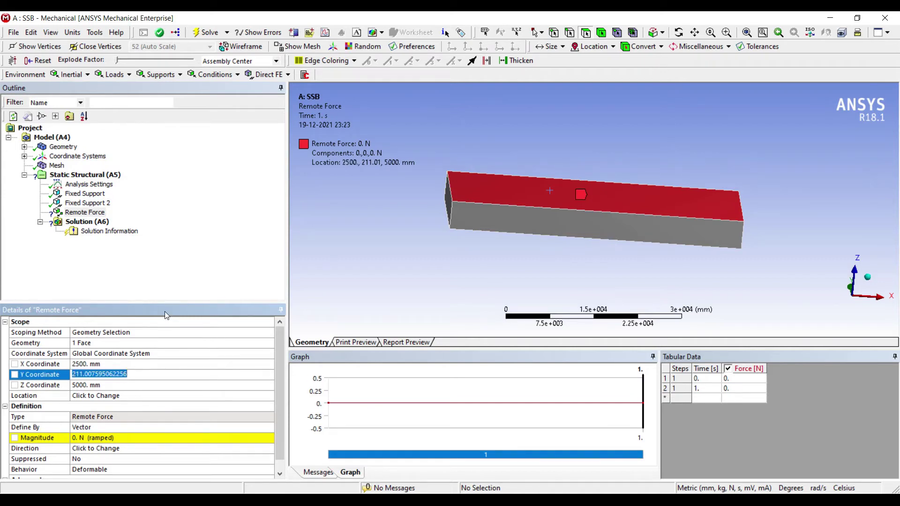
type("200")
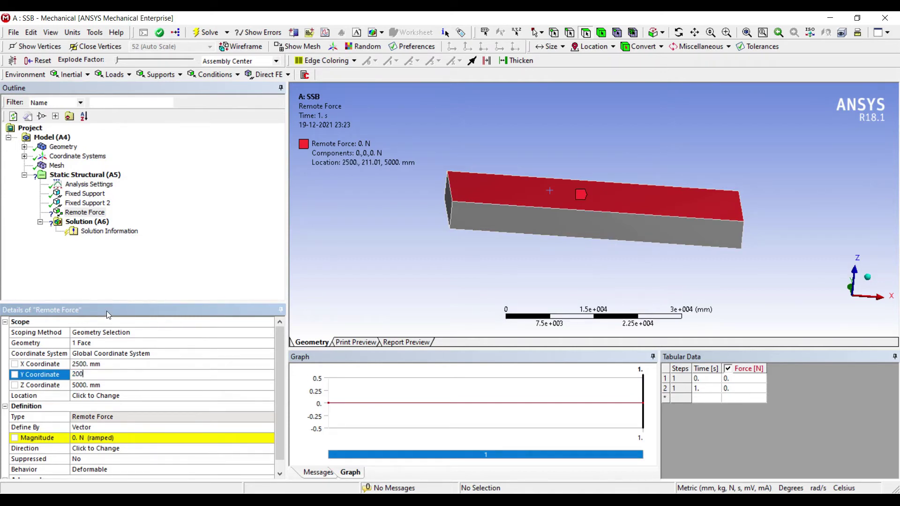
key("Return")
Define the remote force by components and set its Z component to -5000 N
mouse_move(455, 167)
middle_mouse_down()
mouse_move(458, 150)
mouse_move(448, 159)
middle_mouse_up()
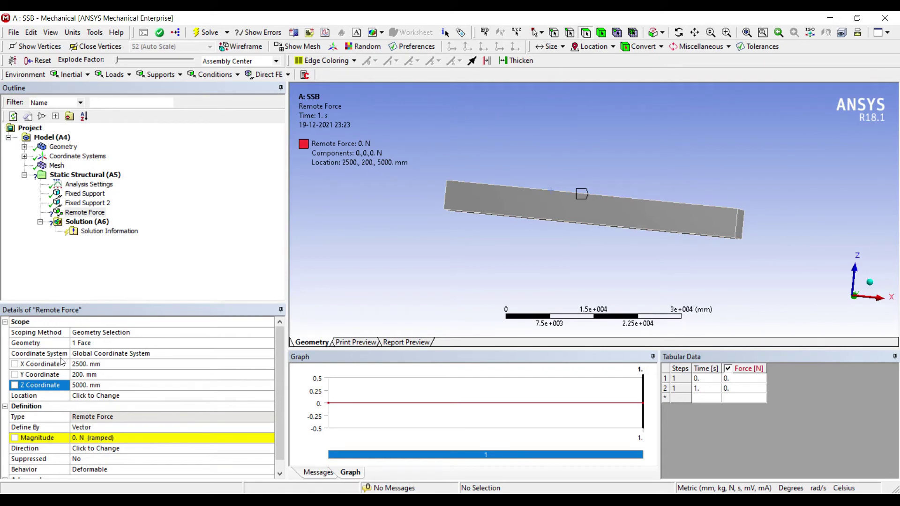
left_click(89, 427)
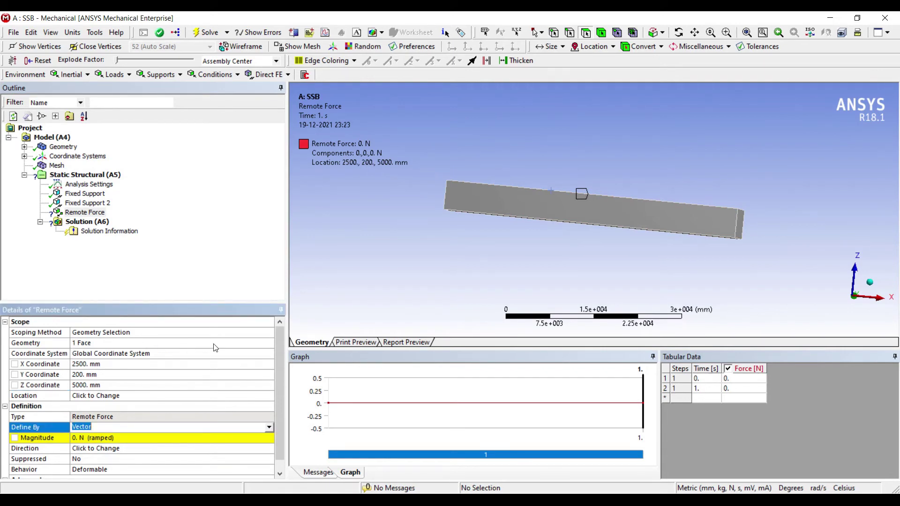
left_click(269, 426)
left_click(207, 437)
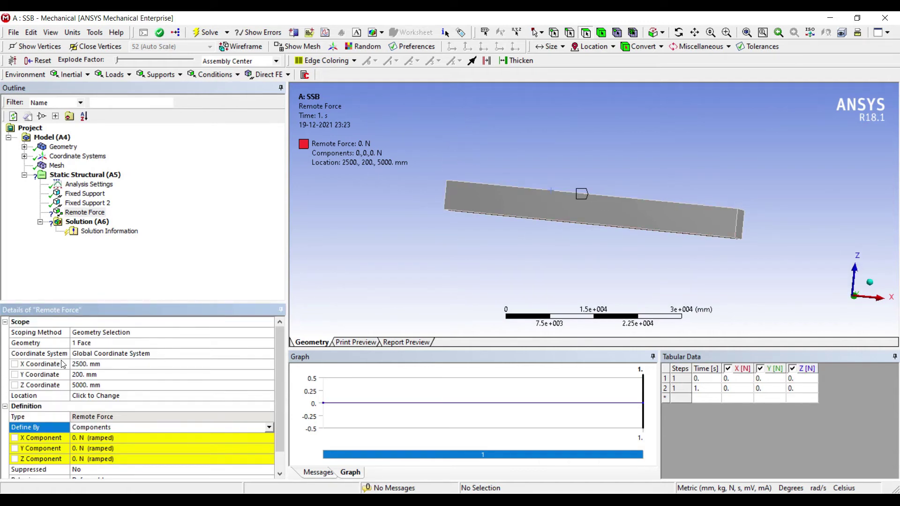
left_click(95, 460)
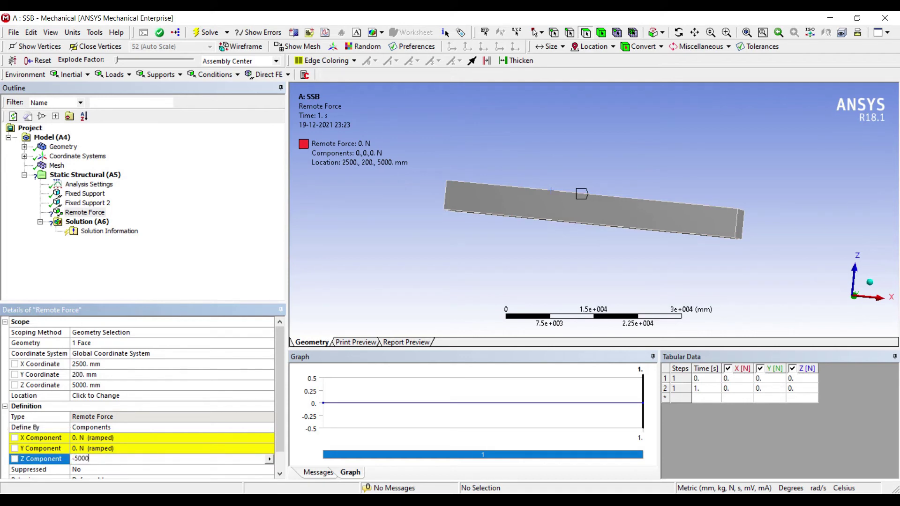
key("Return")
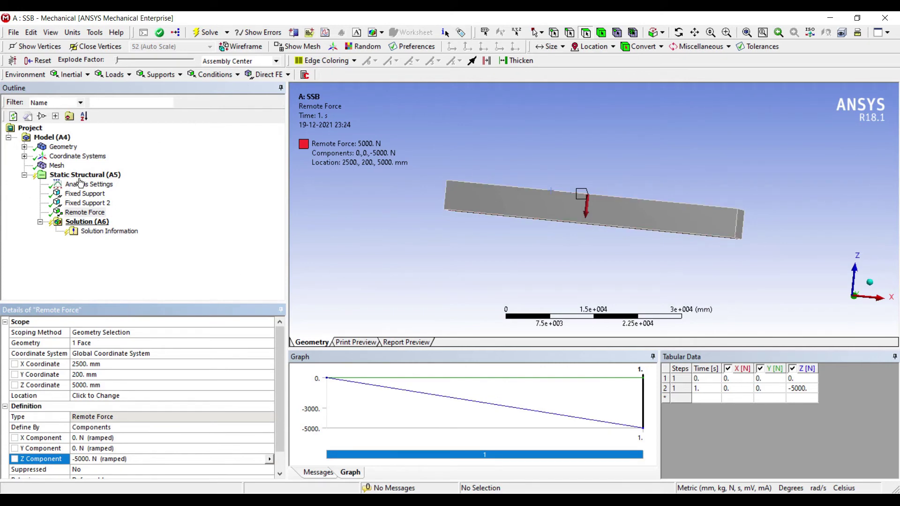
Add a directional deformation result for all bodies to the solution
left_click(94, 222)
right_click(105, 223)
mouse_move(131, 231)
key("Right")
key("Down")
key("Down")
key("Return")
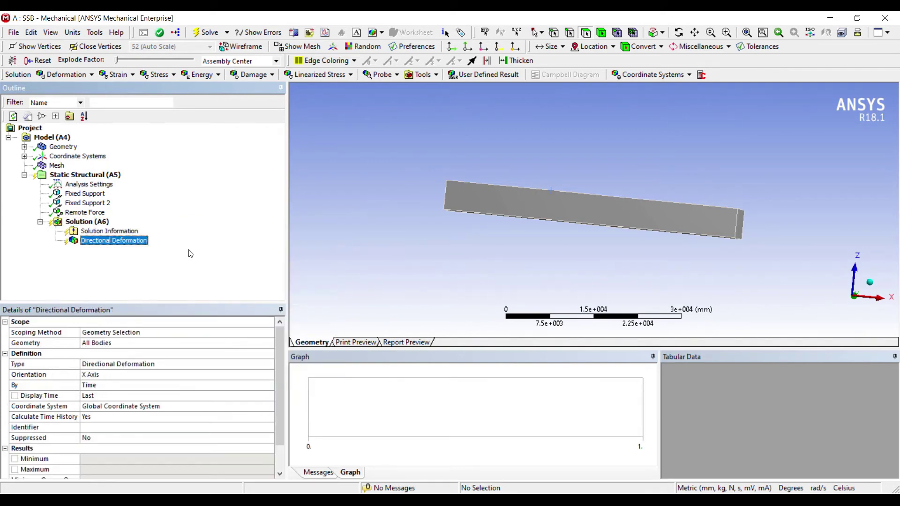
Set the directional deformation result's orientation to the Z axis
left_click(158, 375)
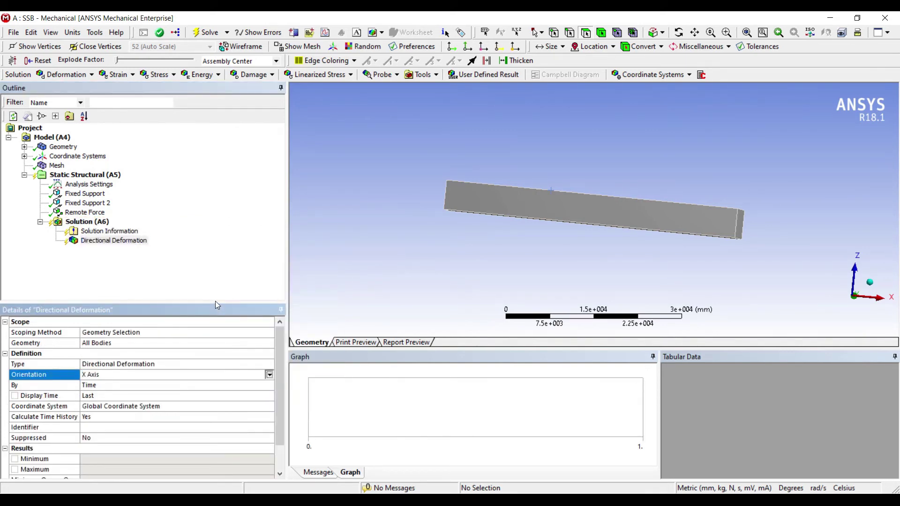
key("alt+Down")
key("Down")
key("Down")
key("Return")
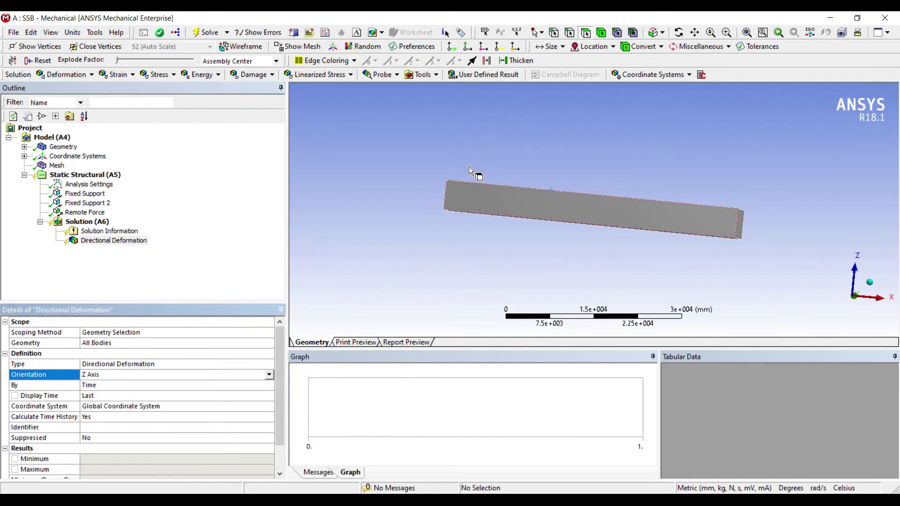
Add an equivalent (von-Mises) elastic strain result to the solution
right_click(88, 221)
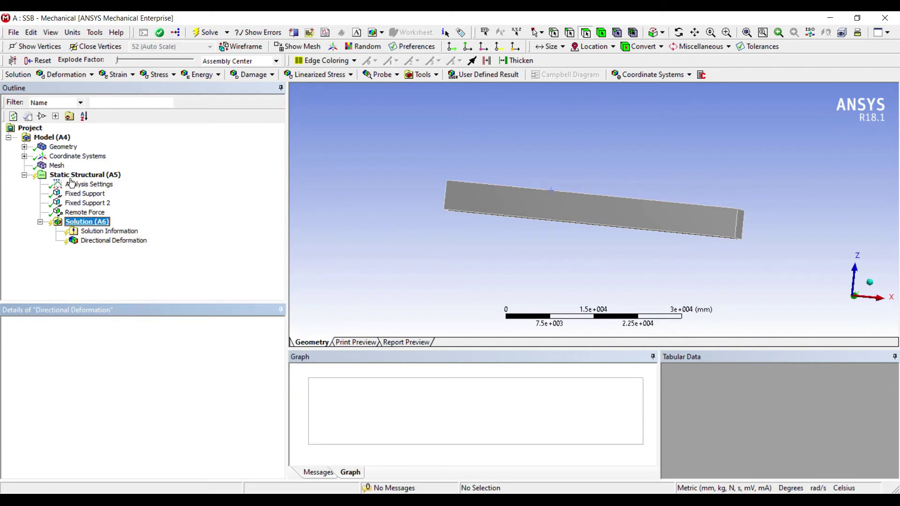
mouse_move(128, 228)
mouse_move(266, 252)
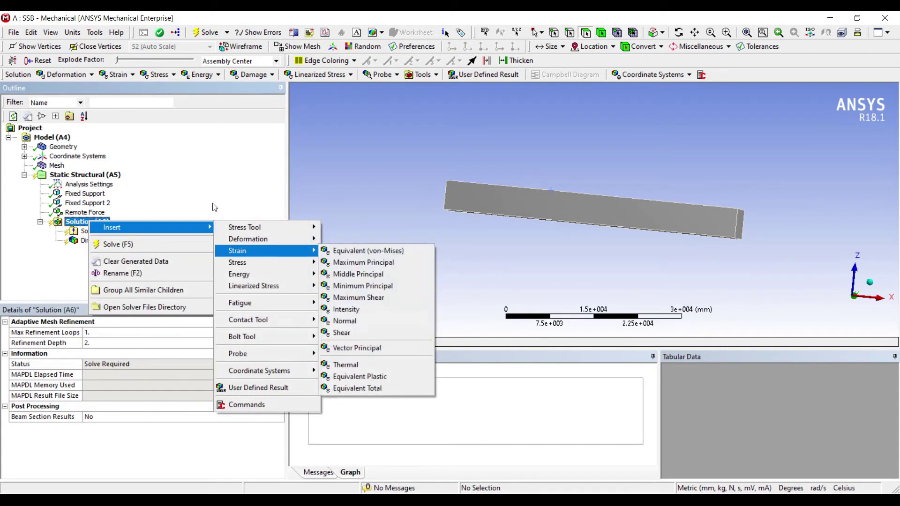
key("Return")
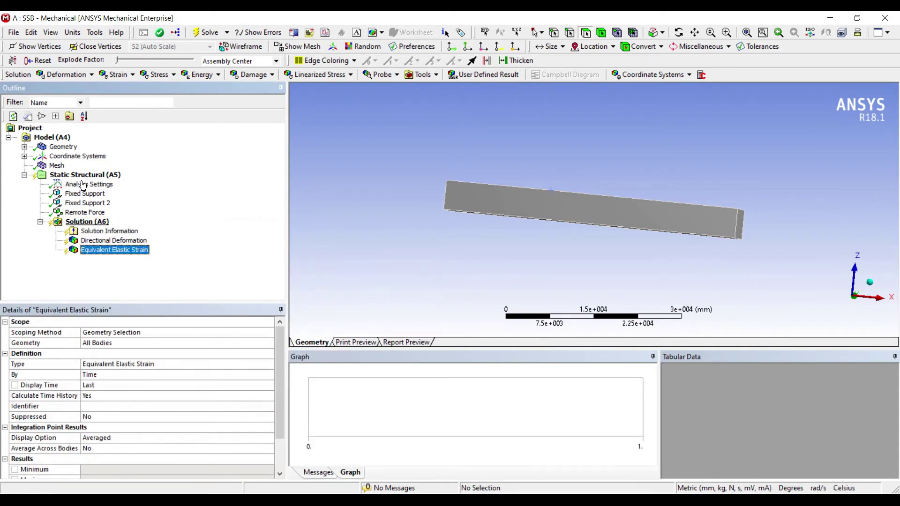
Add an equivalent (von-Mises) stress result to the solution
right_click(102, 222)
mouse_move(114, 230)
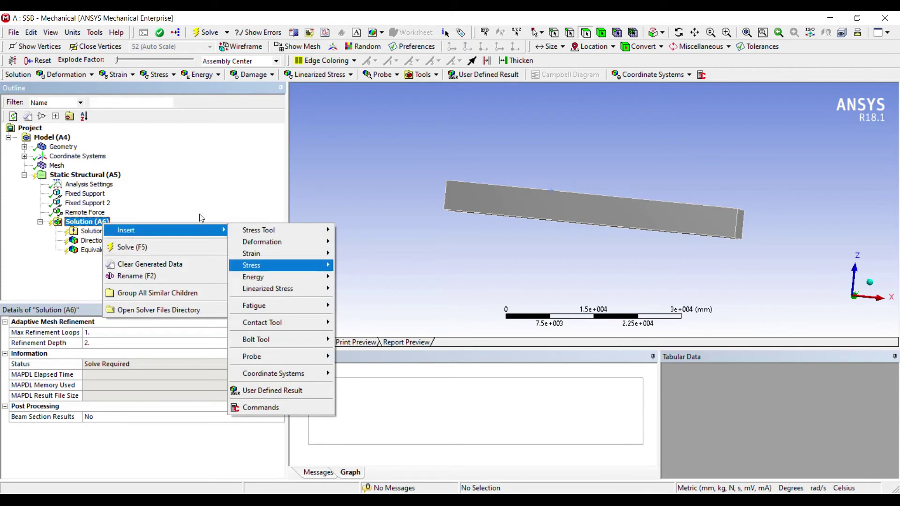
key("Right")
key("Down")
key("Up")
key("Return")
Solve the static structural analysis to evaluate the deformation, strain and stress results
key("Left")
key("shift+F10")
key("Down")
key("Down")
key("Return")
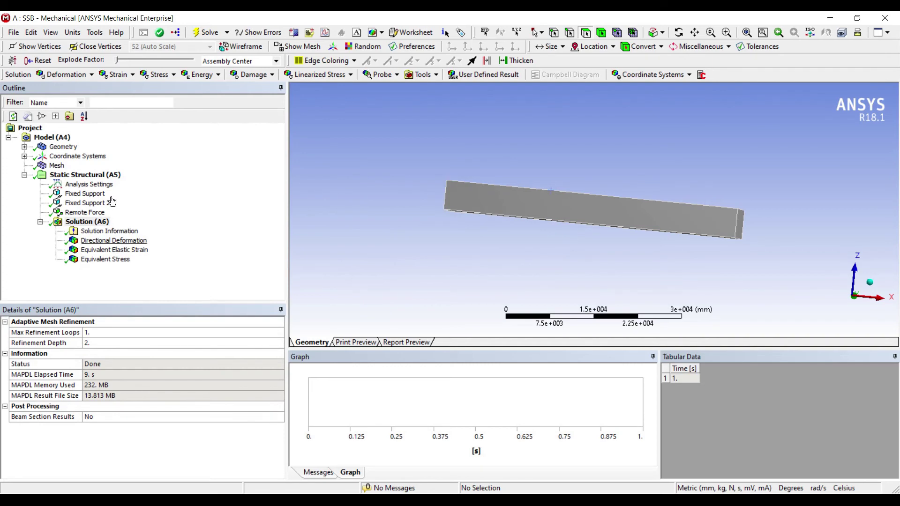
Play the directional deformation animation and display the equivalent elastic strain plot
left_click(114, 240)
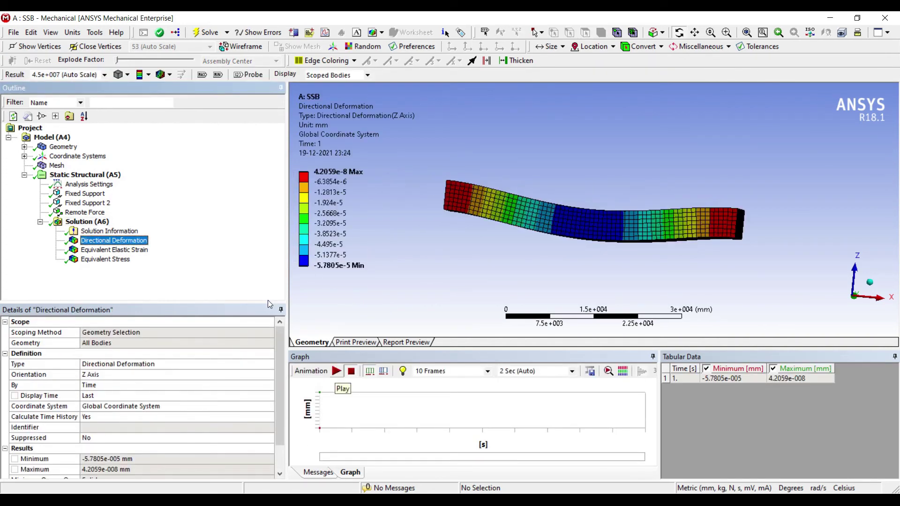
left_click(337, 370)
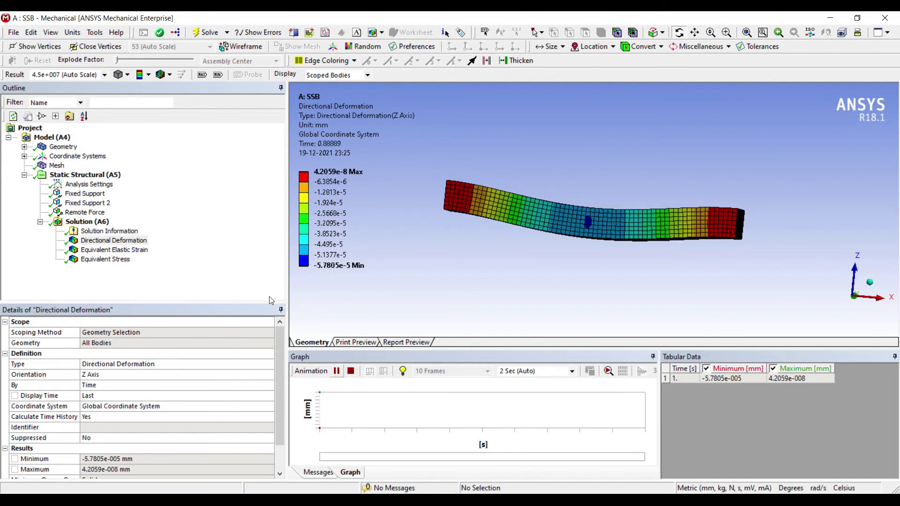
left_click(114, 250)
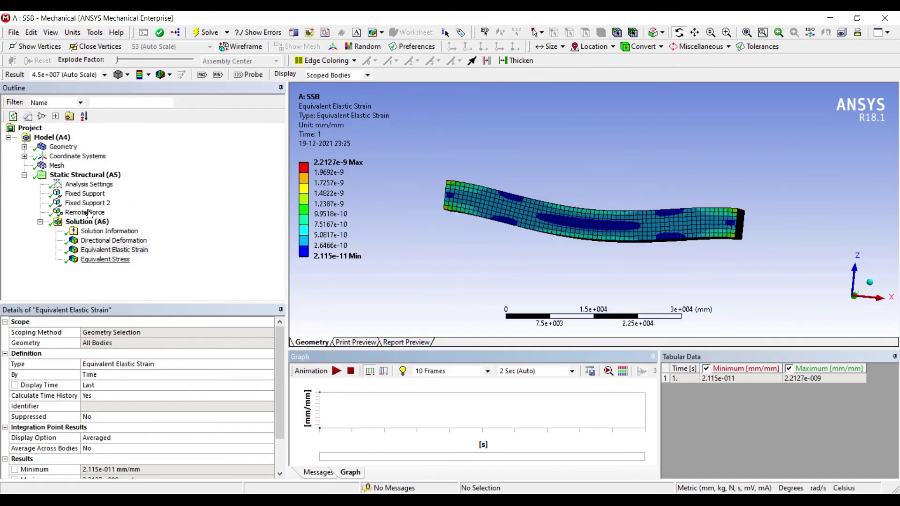
Examine the animated equivalent stress plot on the beam's side and upper faces, then stop the animation
left_click(105, 259)
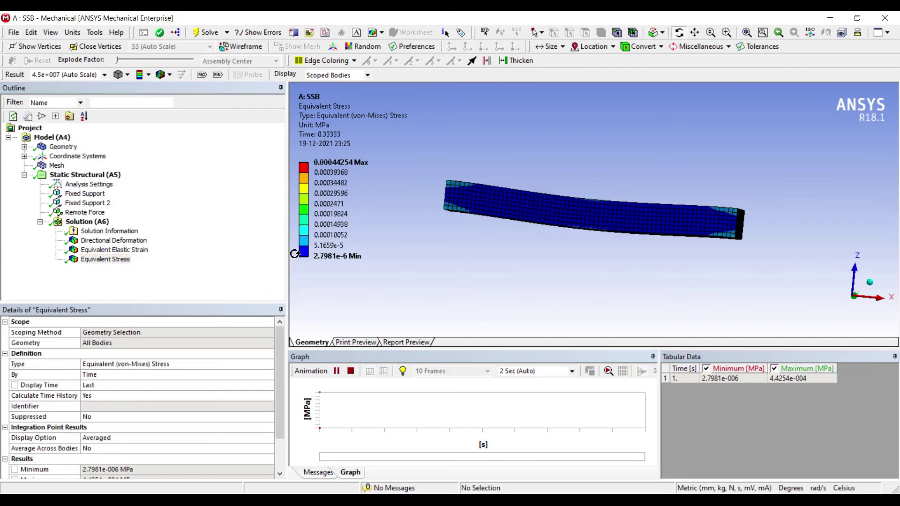
left_click_drag(414, 175, 410, 190)
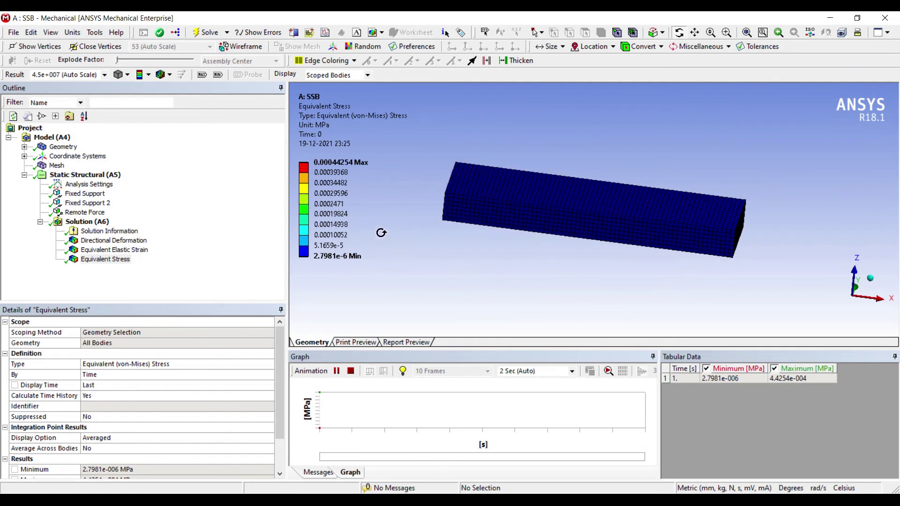
left_click(269, 299)
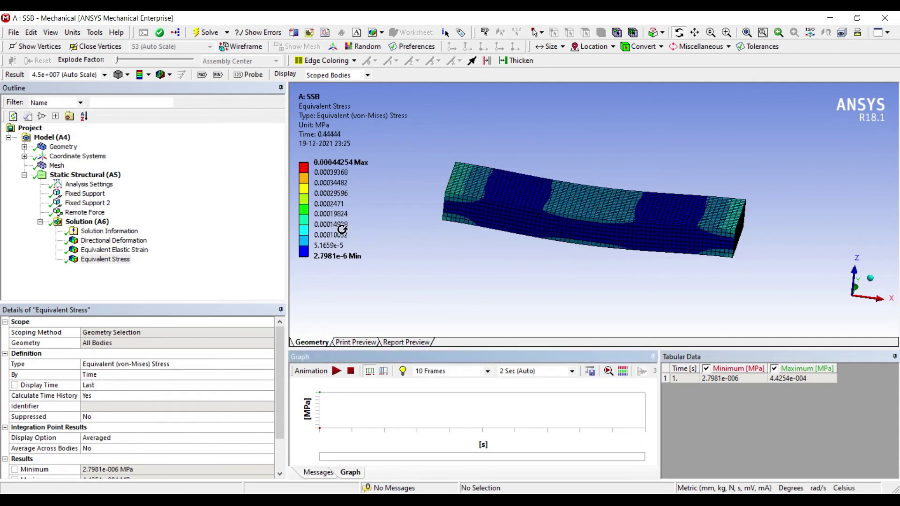